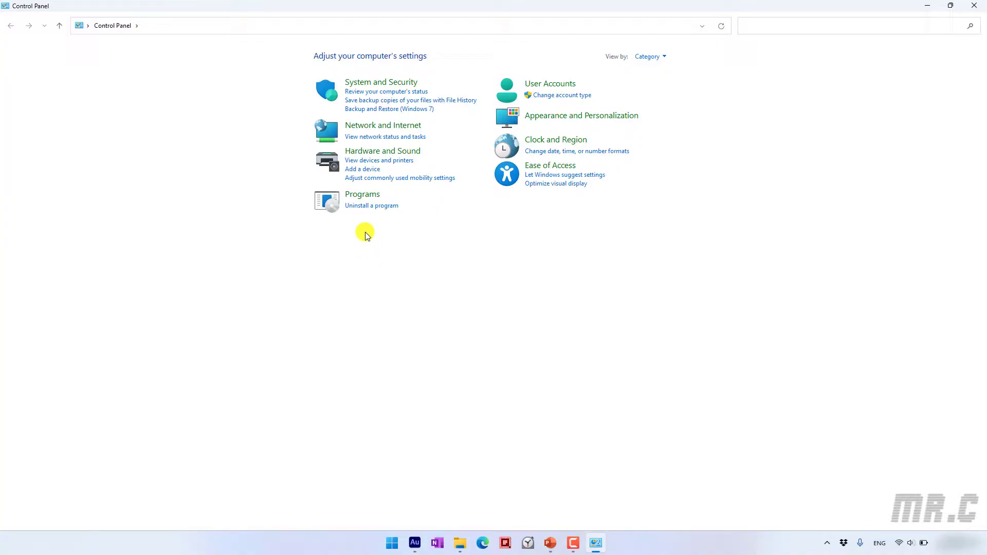
# - Open the installed programs list and select Microsoft SQL Server 2022 (64-bit)
pyautogui.click(365, 209)
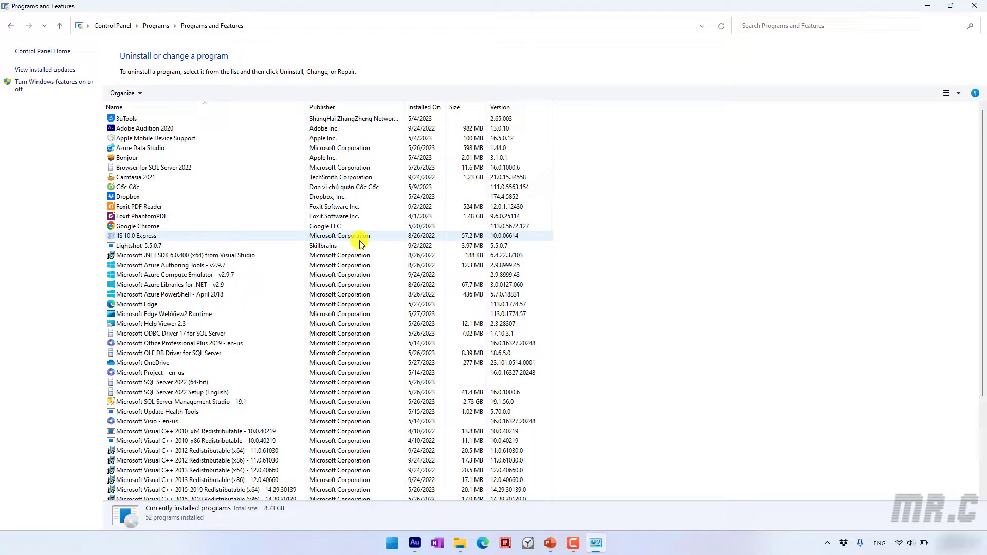
pyautogui.scroll(-4, 309, 309)
pyautogui.click(180, 266)
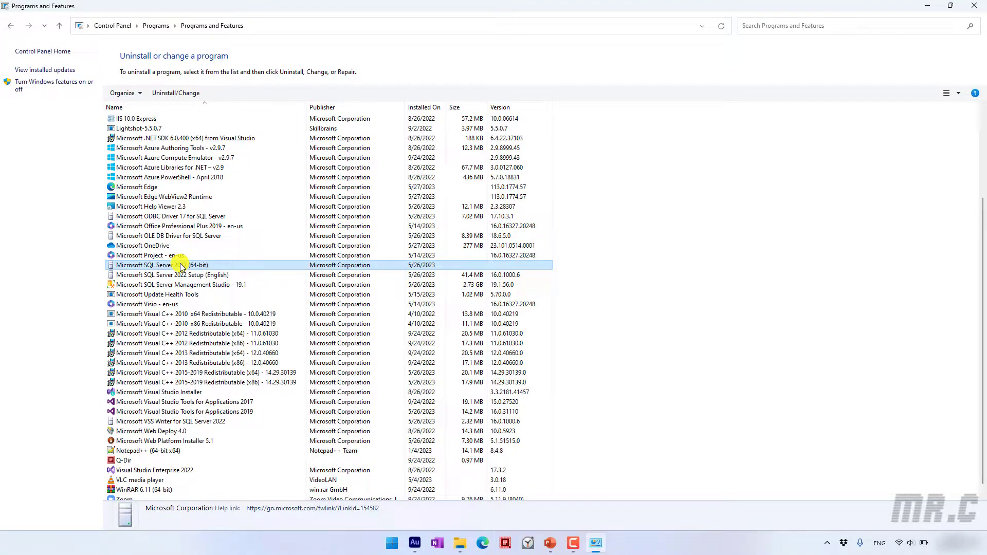
# - Remove Database Engine Services from the MSSQLSERVER instance in SQL Server 2022 Setup
pyautogui.click(191, 93)
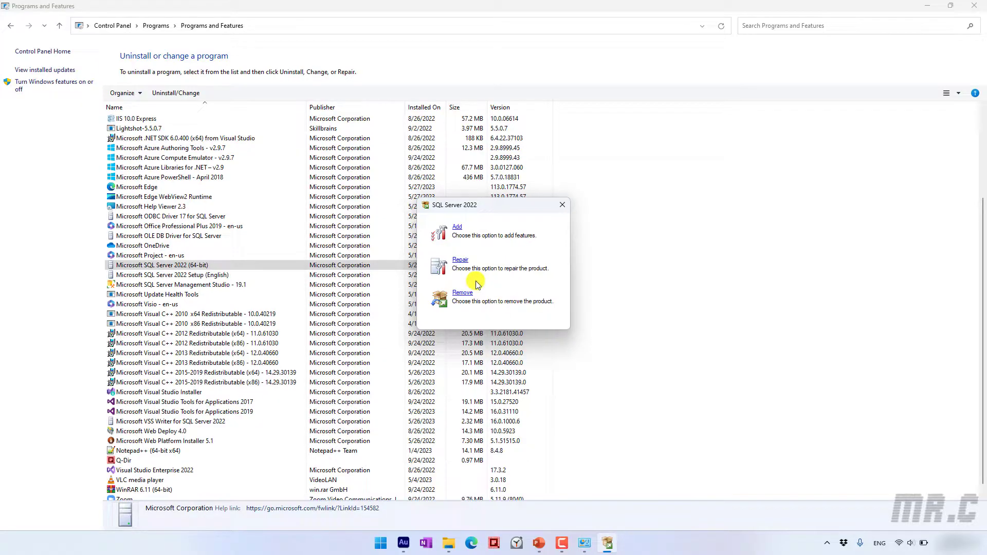
pyautogui.click(461, 293)
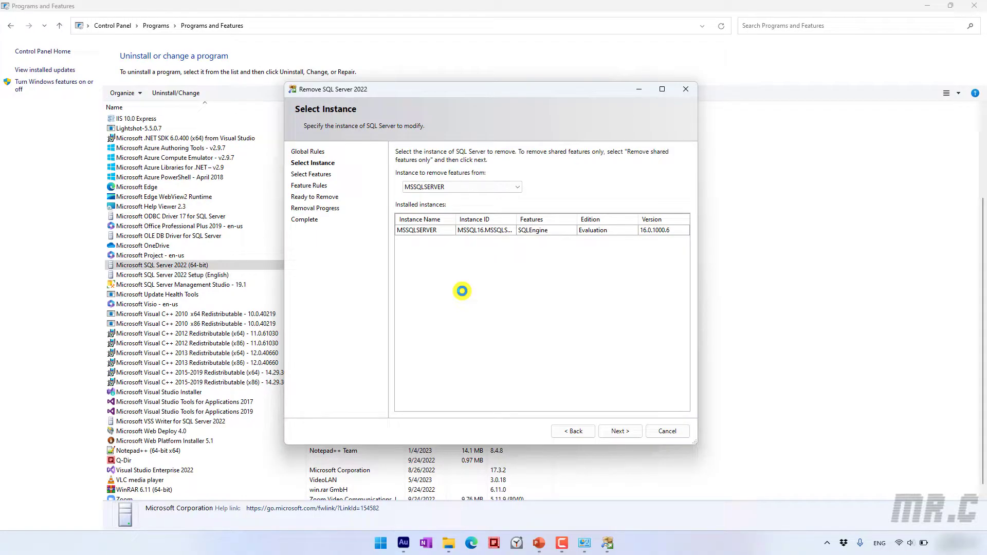
pyautogui.click(619, 432)
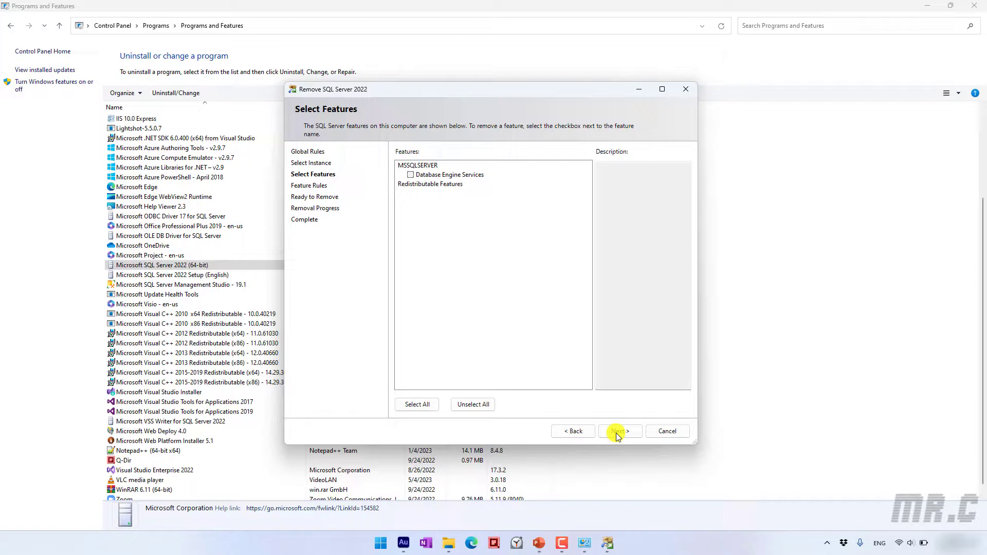
pyautogui.click(411, 175)
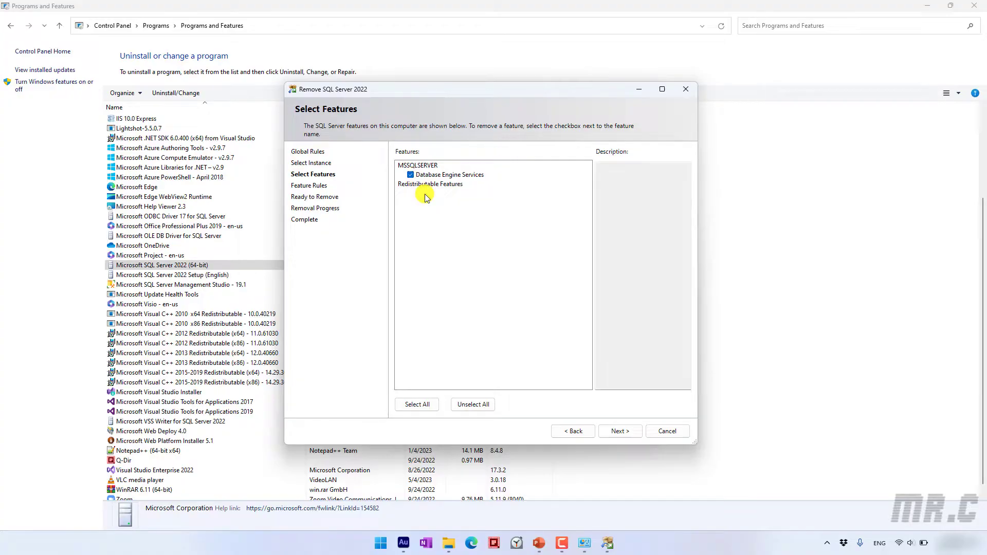
pyautogui.click(621, 432)
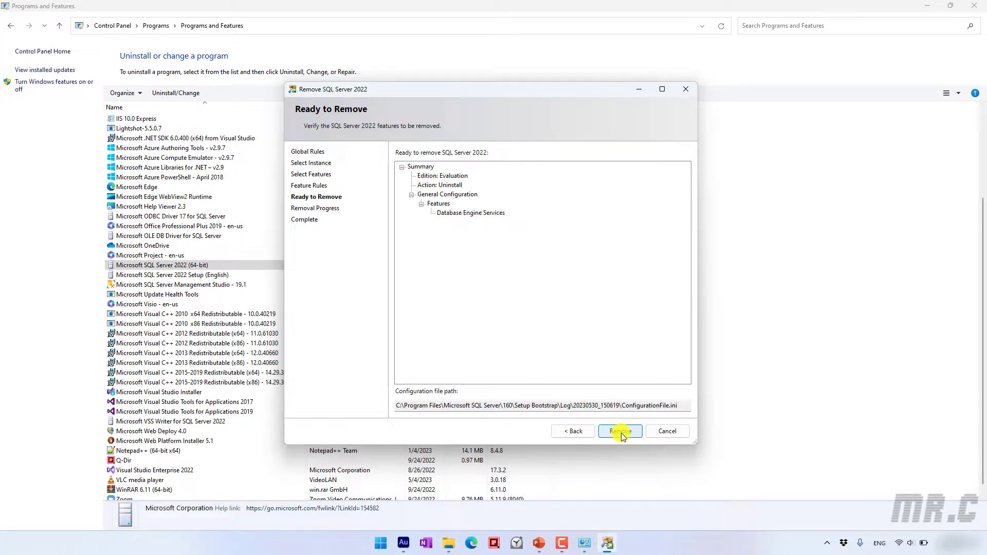
pyautogui.click(625, 434)
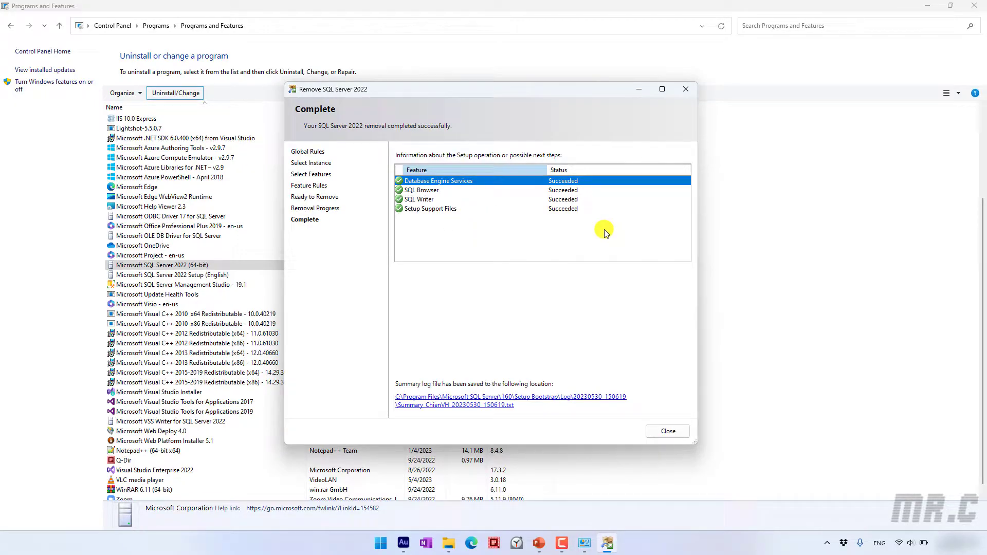
# - Close the finished SQL Server removal wizard and refresh the installed programs list
pyautogui.click(668, 432)
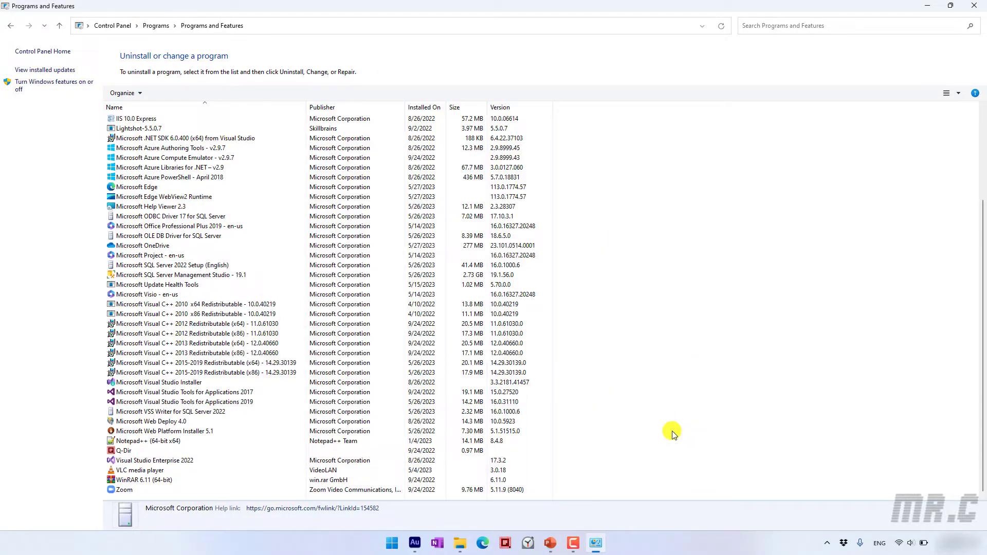
pyautogui.rightClick(621, 178)
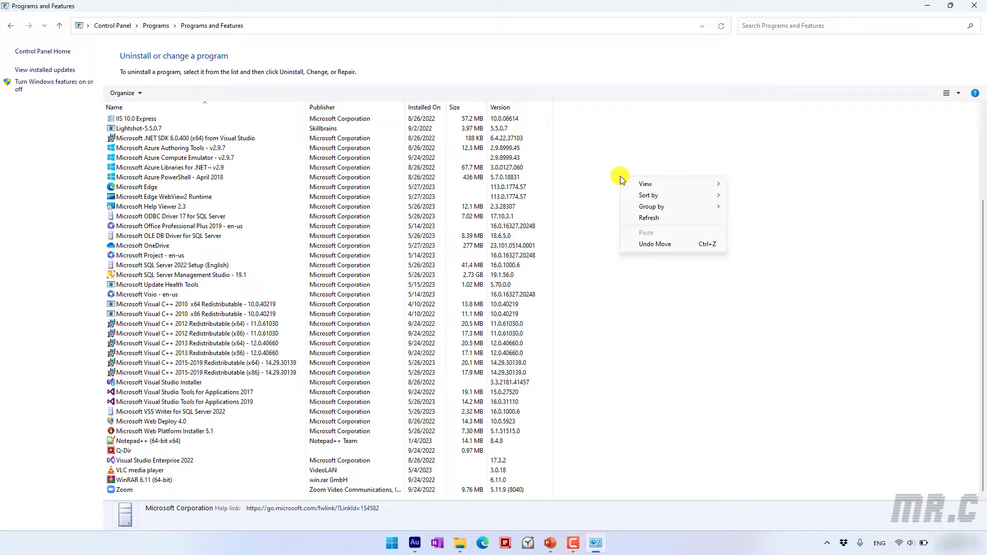
pyautogui.click(643, 217)
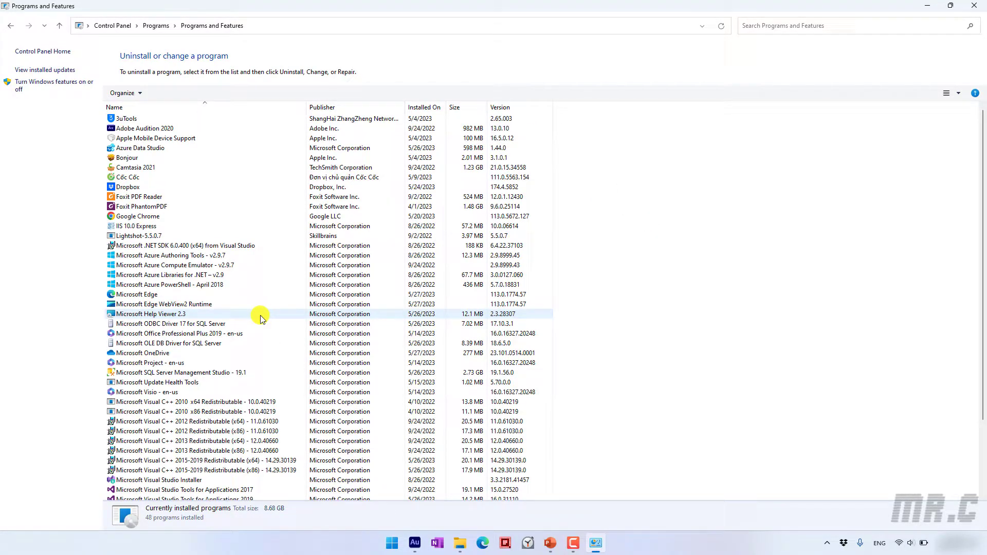
pyautogui.scroll(-3, 261, 319)
pyautogui.scroll(2, 261, 319)
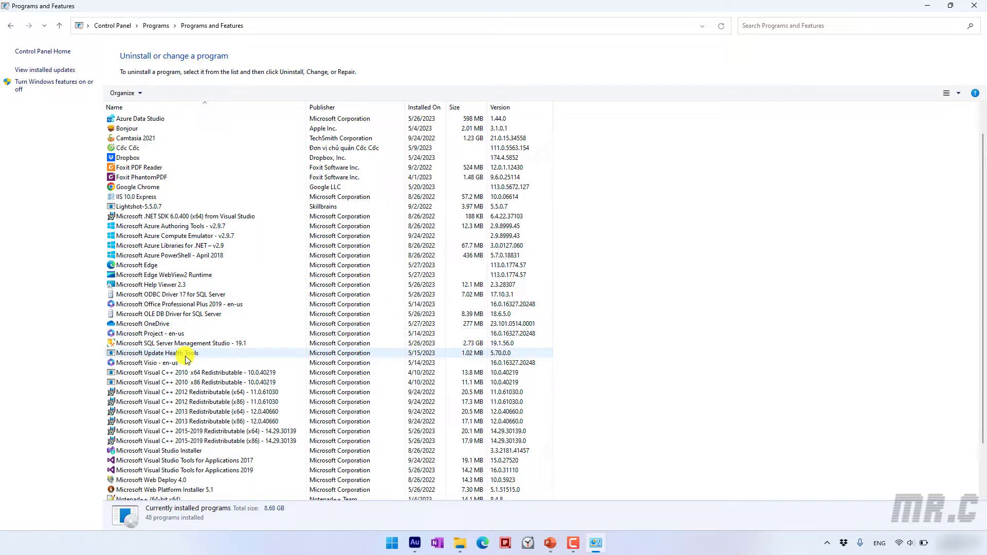
# - Uninstall Microsoft OLE DB Driver for SQL Server and refresh the programs list
pyautogui.click(212, 316)
pyautogui.scroll(-2, 209, 317)
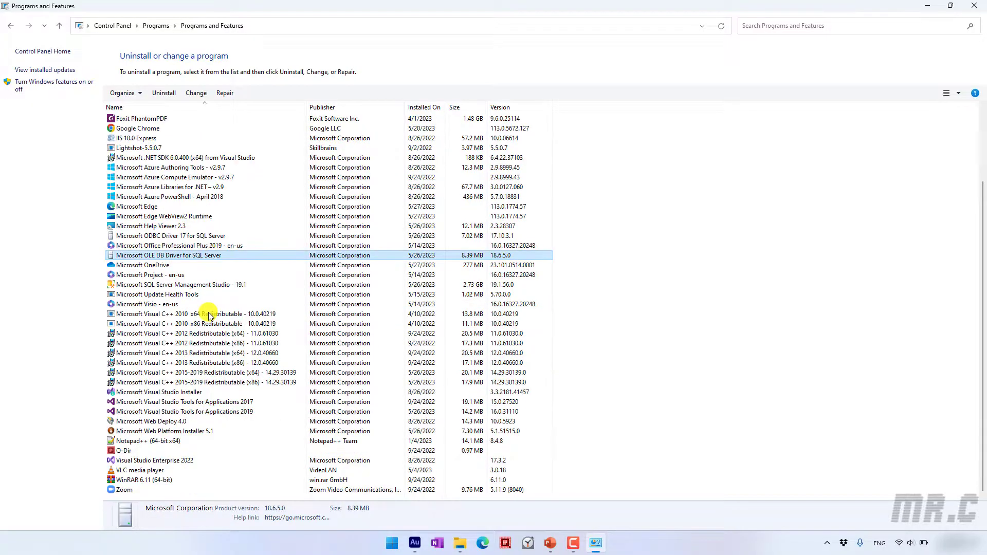
pyautogui.click(164, 93)
pyautogui.click(557, 276)
pyautogui.rightClick(649, 244)
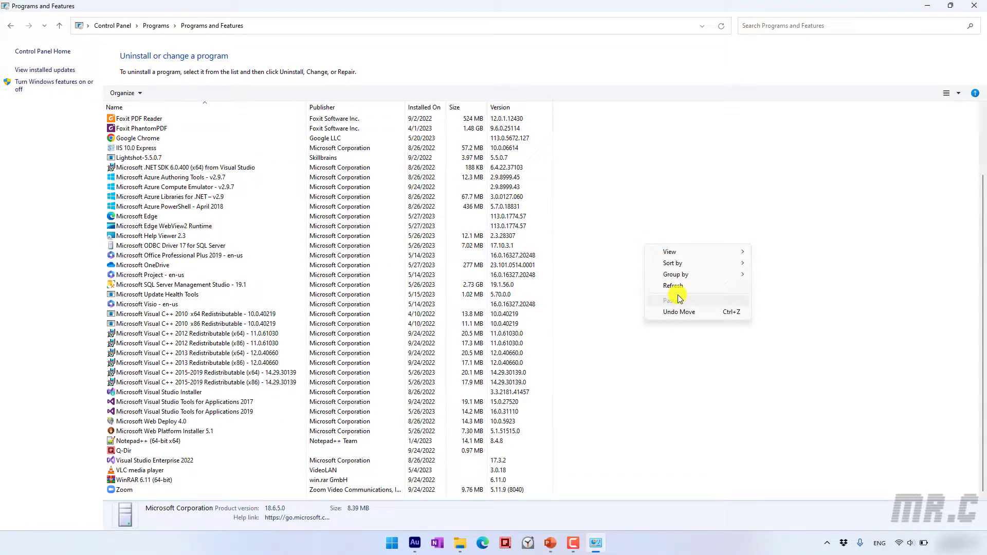
pyautogui.click(678, 289)
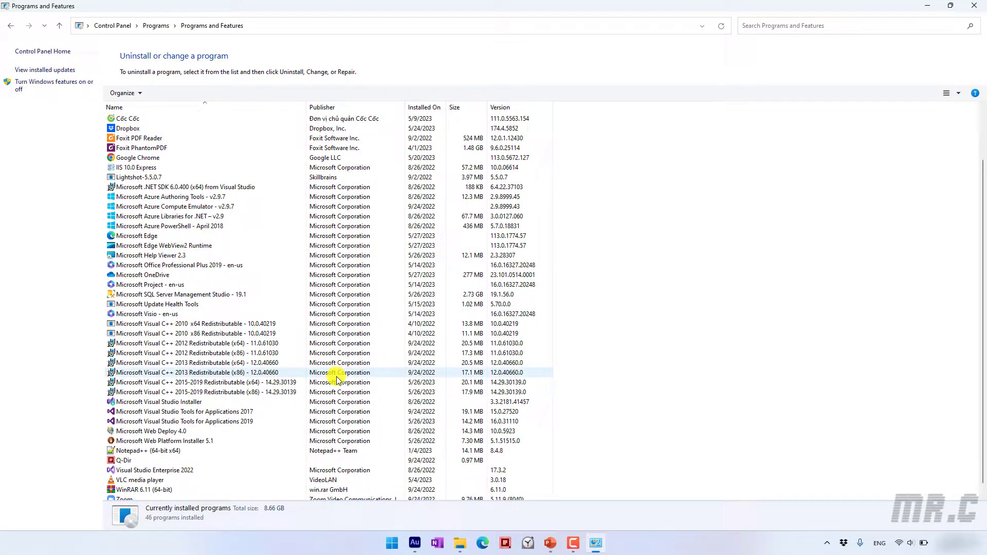
pyautogui.click(208, 294)
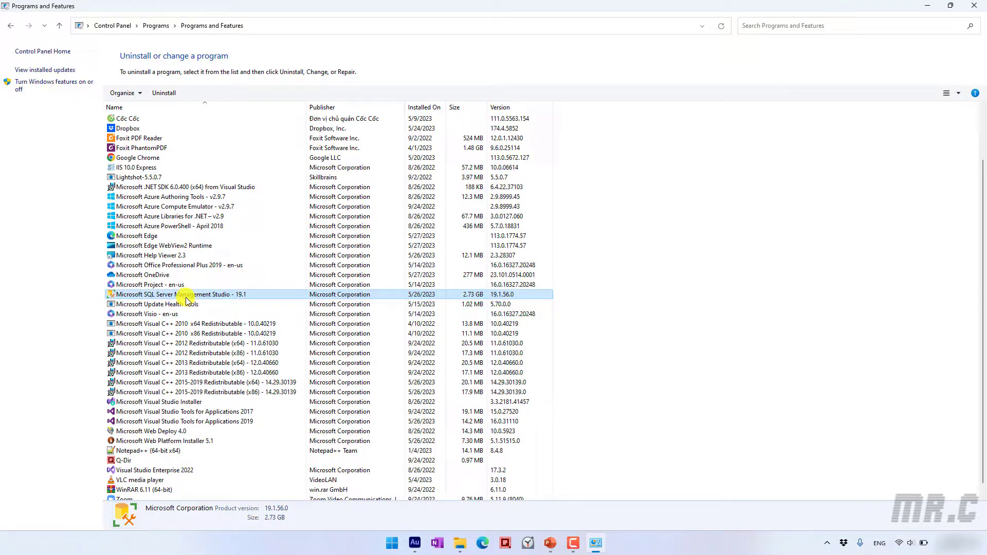
# - Uninstall SQL Server Management Studio 19.1 and close the installer once setup completes
pyautogui.click(172, 94)
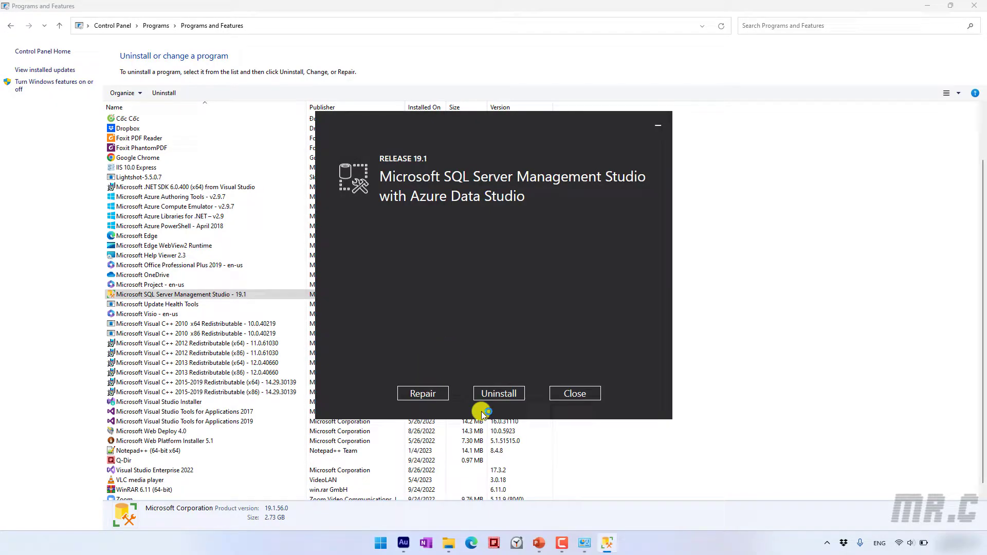
pyautogui.click(499, 394)
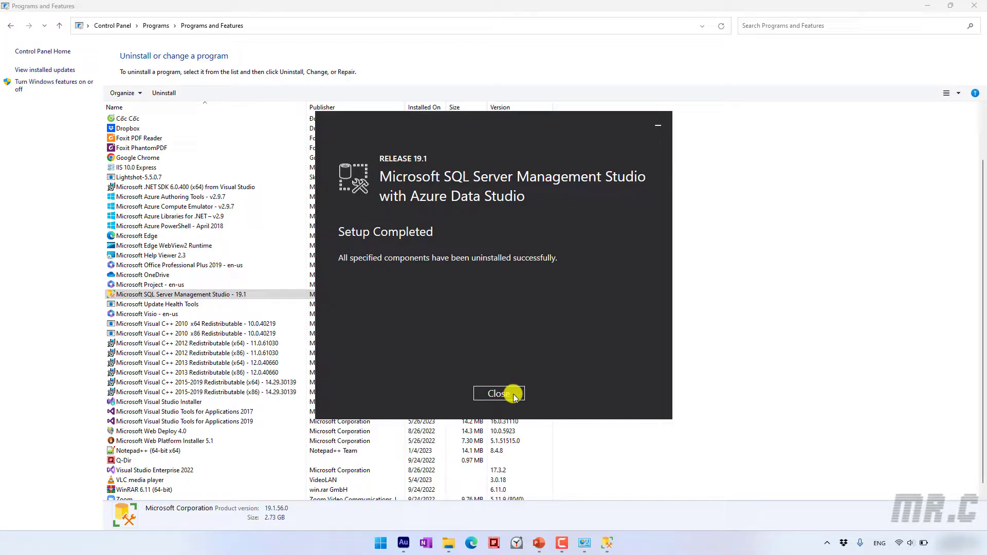
pyautogui.click(509, 394)
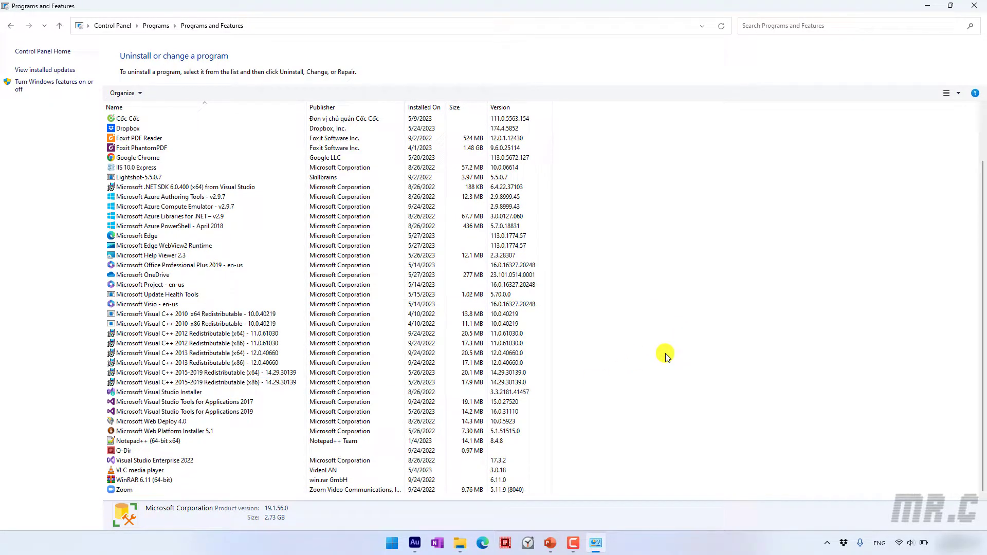
# - Refresh Programs and Features, now listing 44 programs totaling 5.92 GB with no SQL Server entries
pyautogui.scroll(2, 666, 353)
pyautogui.rightClick(646, 254)
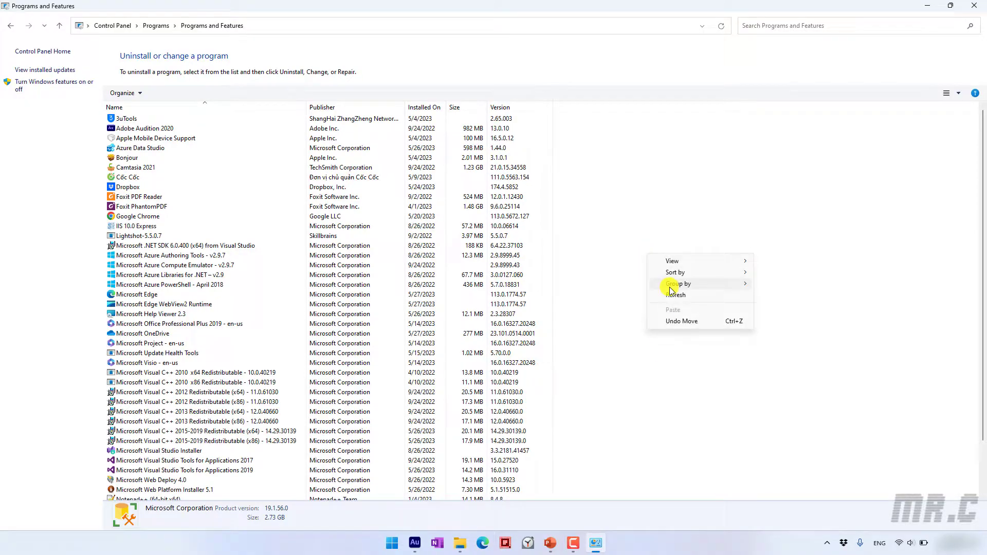
pyautogui.click(677, 300)
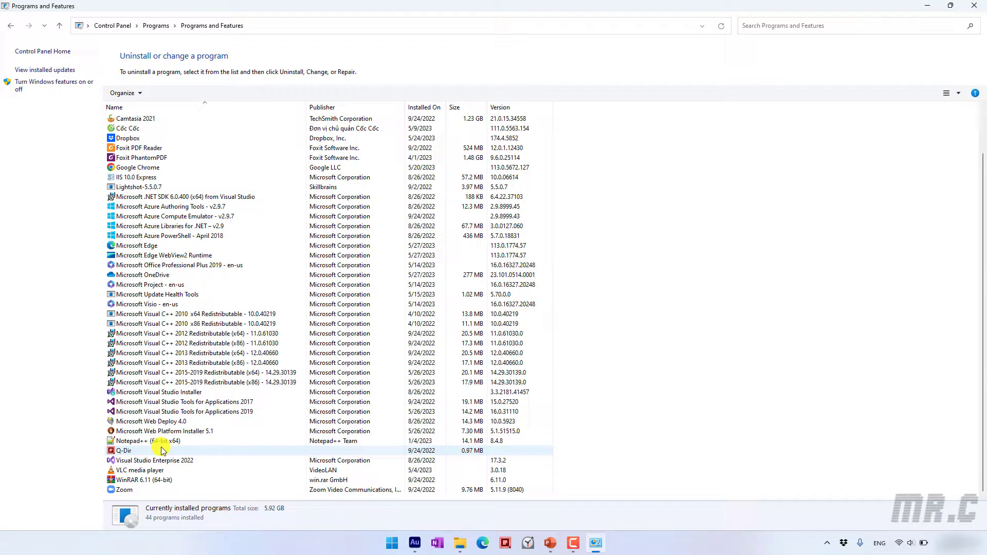
# - Close Programs and Features and browse C:\Program Files\Microsoft SQL Server in File Explorer
pyautogui.click(980, 7)
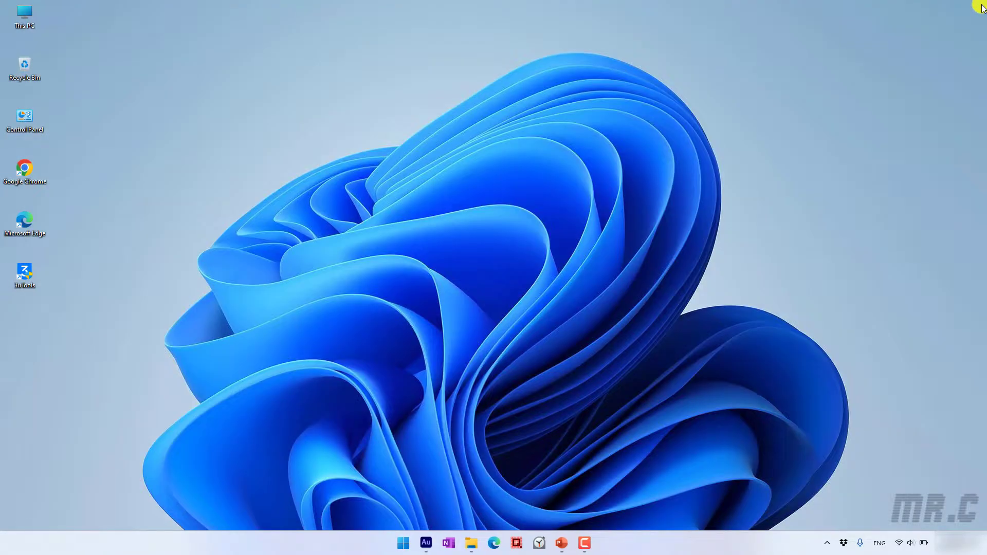
pyautogui.press('super+e')
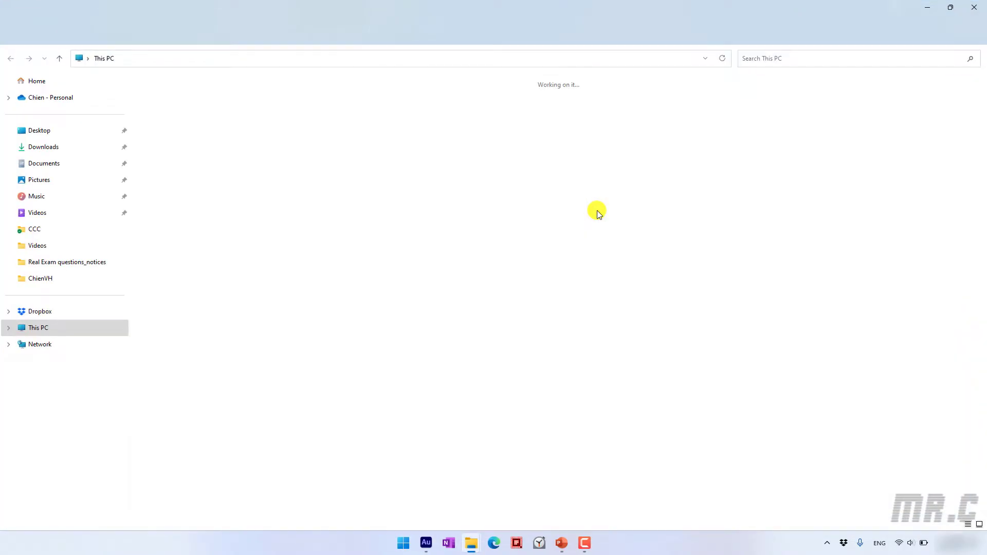
pyautogui.doubleClick(216, 104)
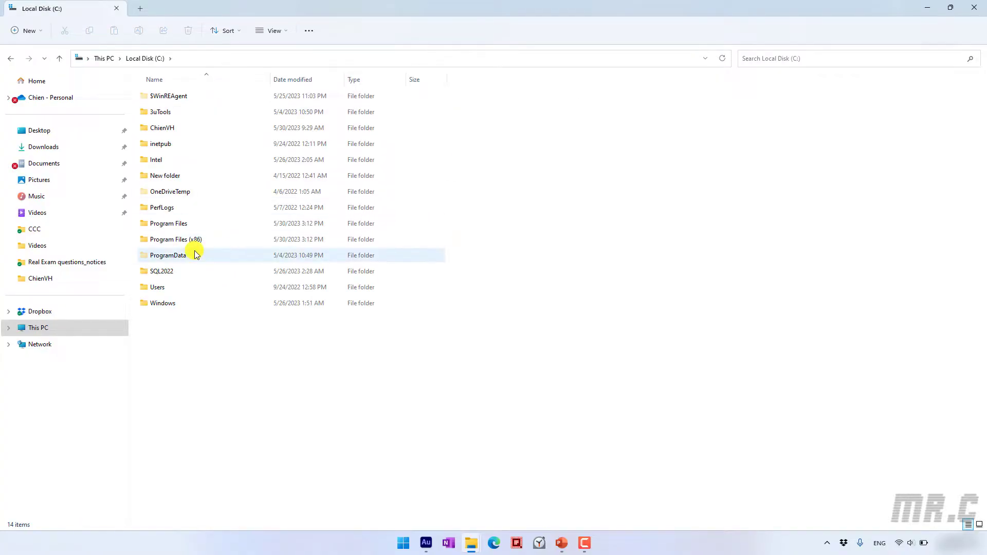
pyautogui.doubleClick(186, 223)
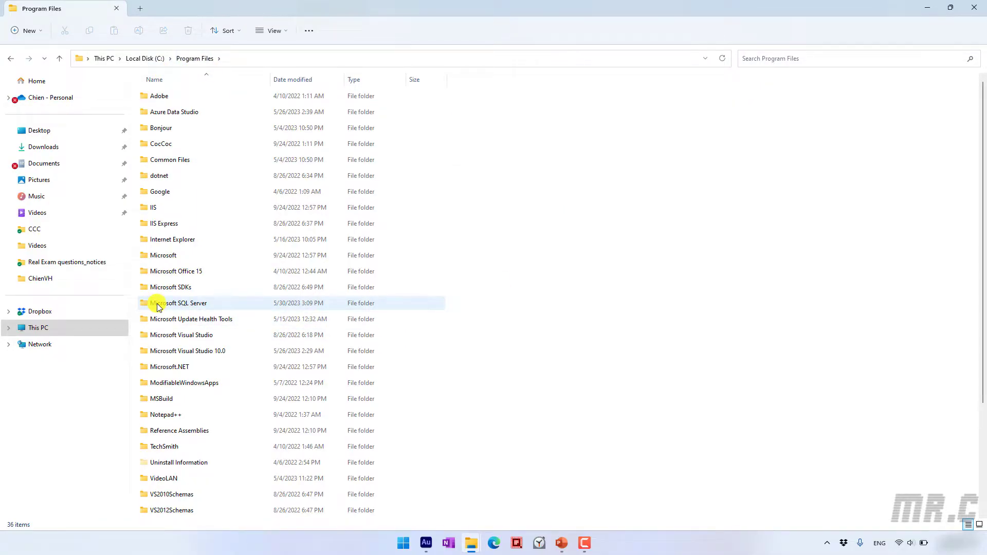
pyautogui.doubleClick(176, 304)
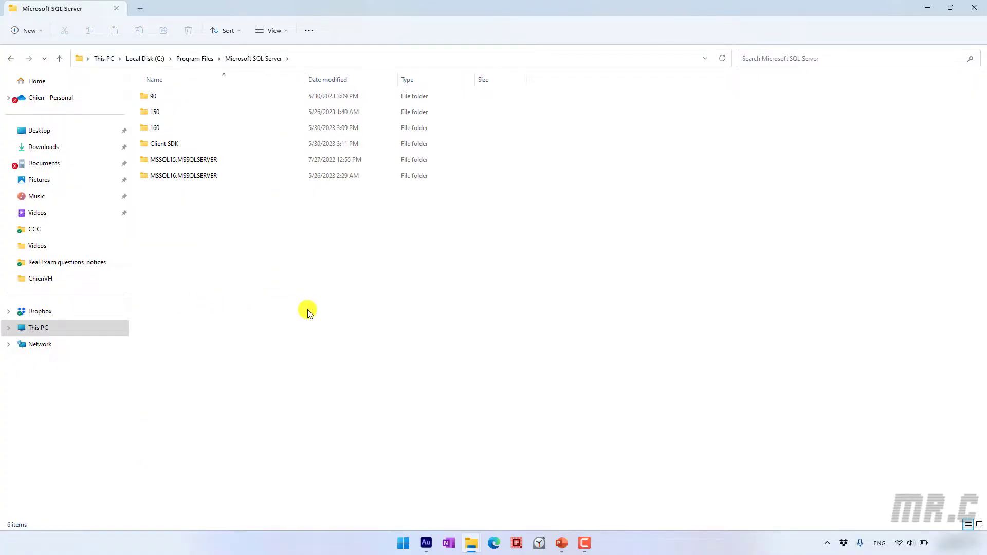
pyautogui.click(452, 271)
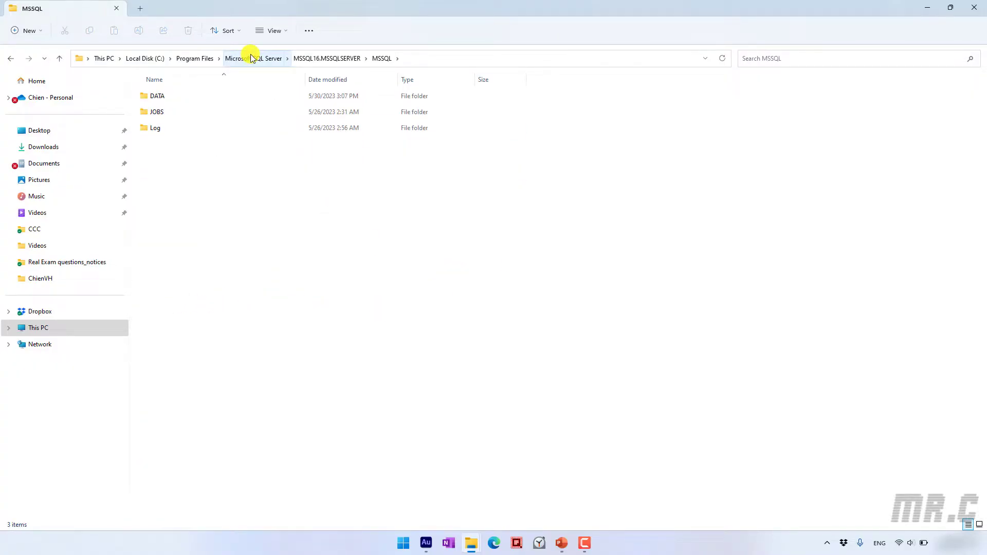
pyautogui.click(252, 58)
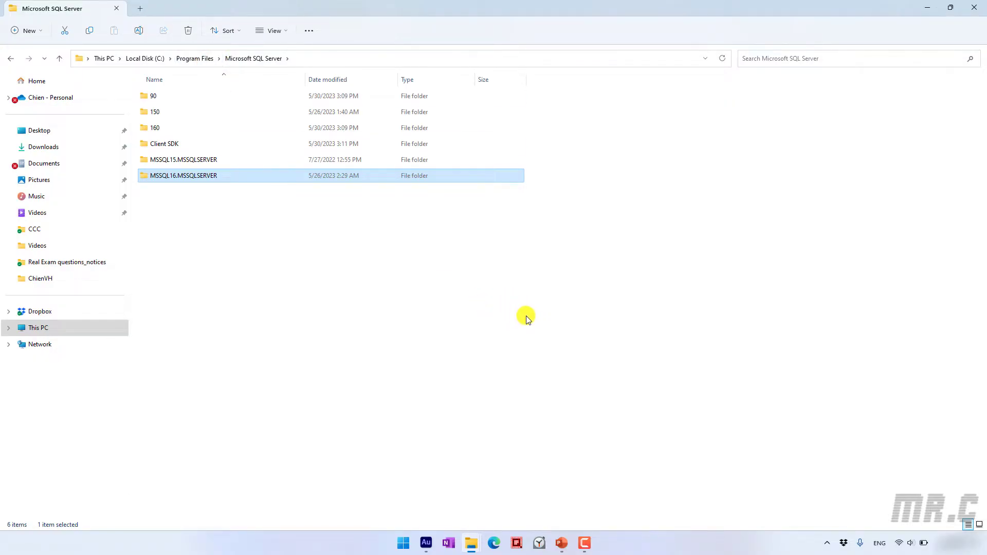
pyautogui.hotkey('alt', 'Up')
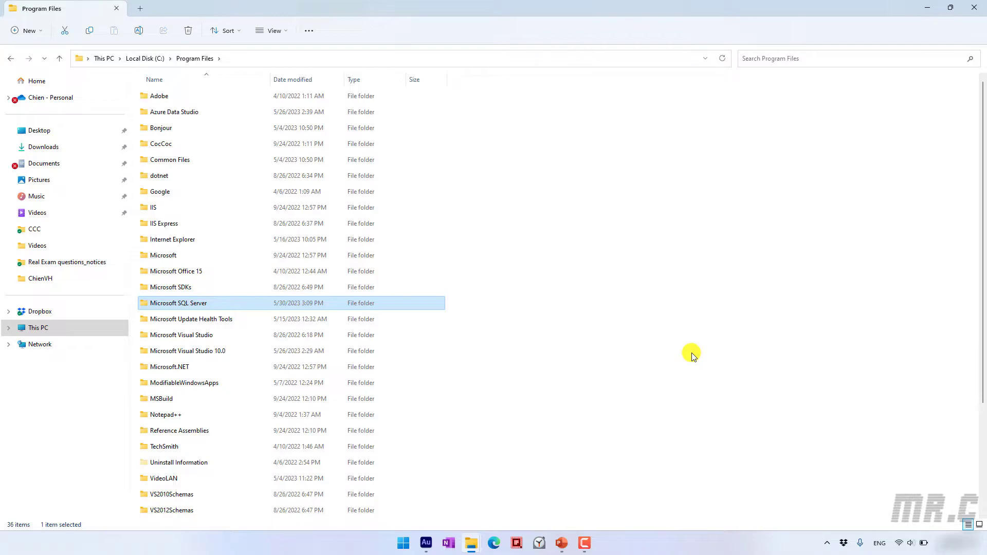
# - Delete the Microsoft SQL Server folder with administrator approval and refresh Program Files
pyautogui.press('Delete')
pyautogui.click(462, 201)
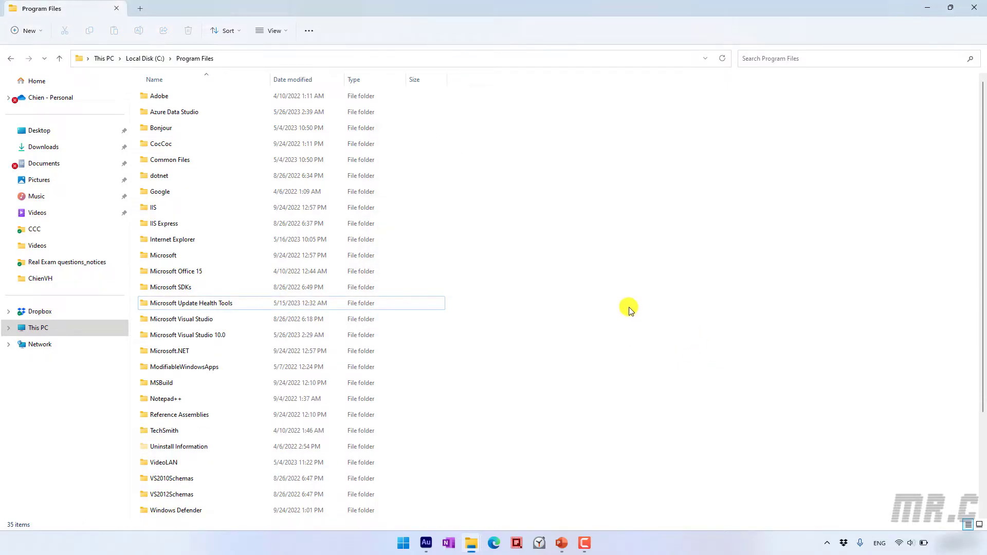
pyautogui.rightClick(462, 217)
pyautogui.rightClick(711, 311)
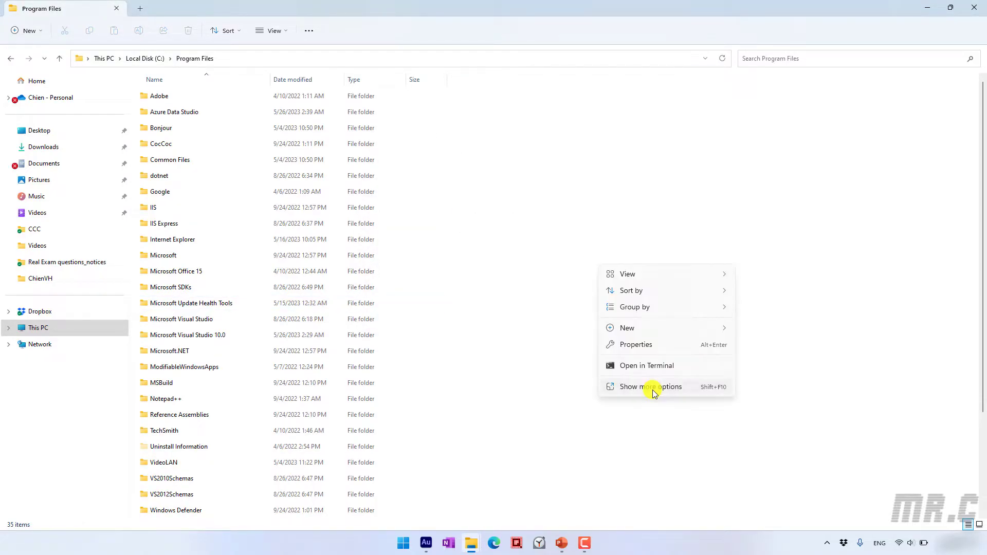
pyautogui.click(654, 388)
pyautogui.click(682, 269)
pyautogui.scroll(-3, 225, 392)
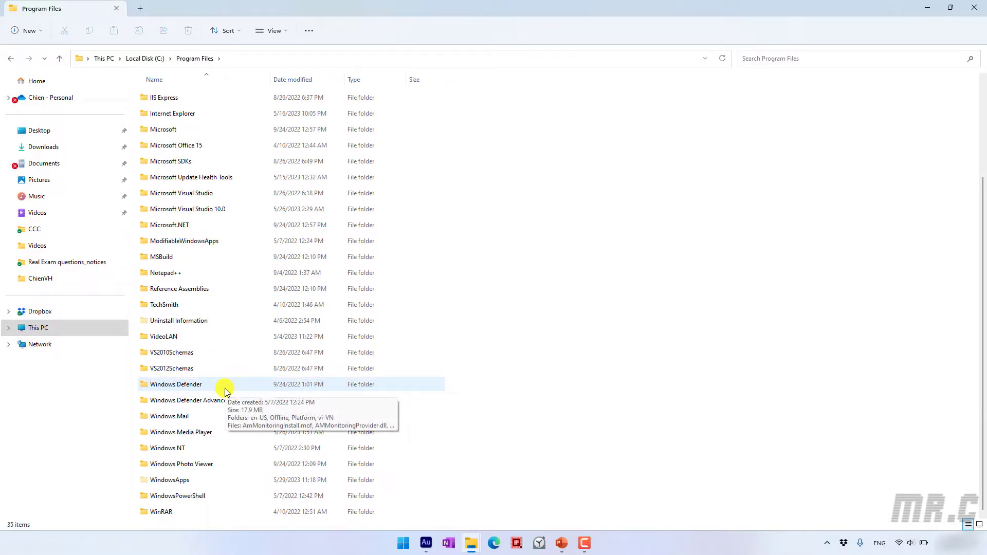
pyautogui.scroll(3, 225, 392)
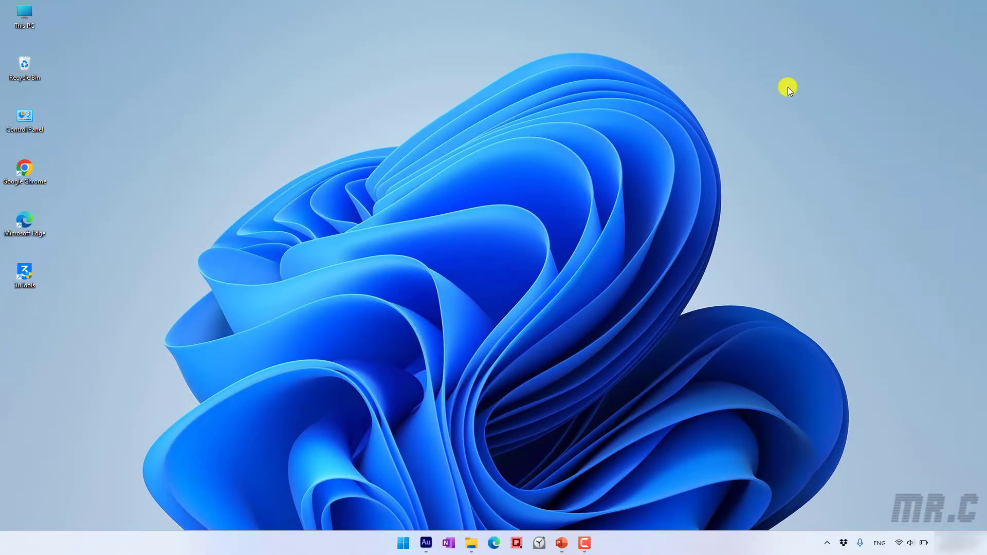
# - Launch regedit and expand HKEY_LOCAL_MACHINE\SOFTWARE\Microsoft
pyautogui.press('super+r')
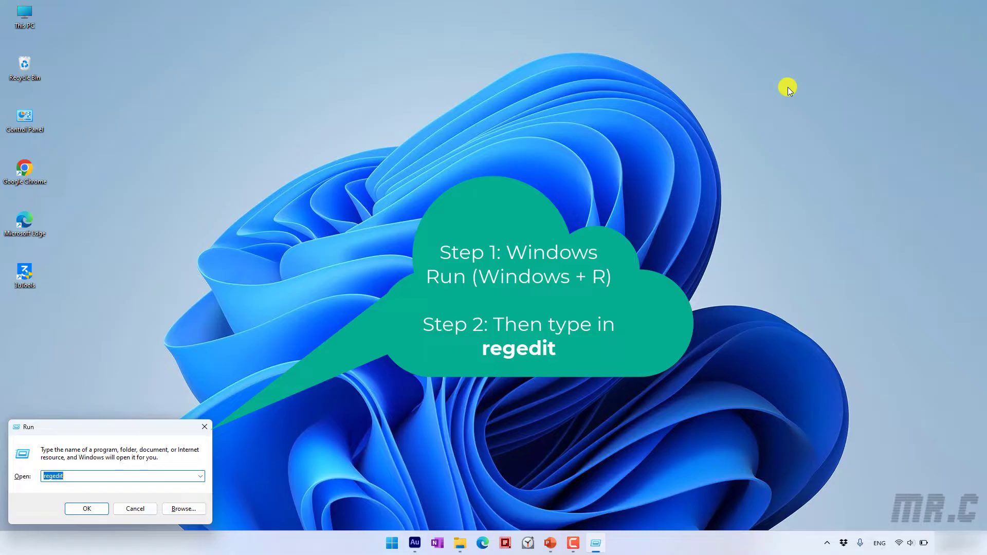
pyautogui.press('Return')
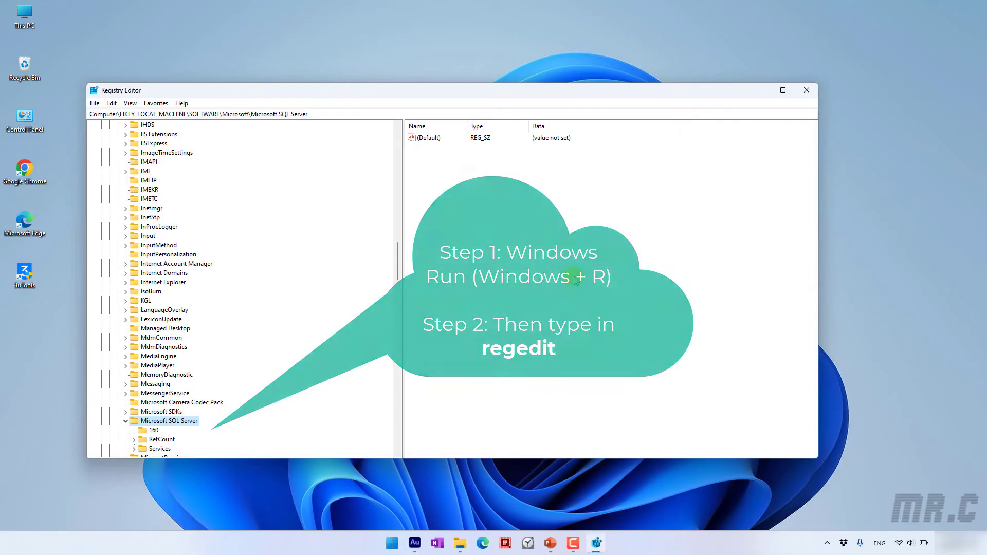
pyautogui.moveTo(399, 275); pyautogui.dragTo(399, 121)
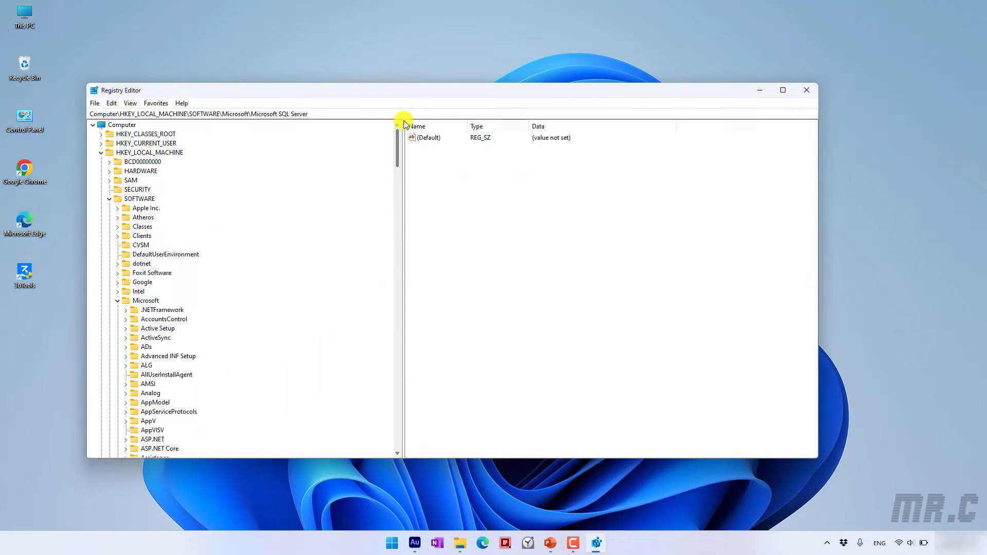
pyautogui.click(100, 152)
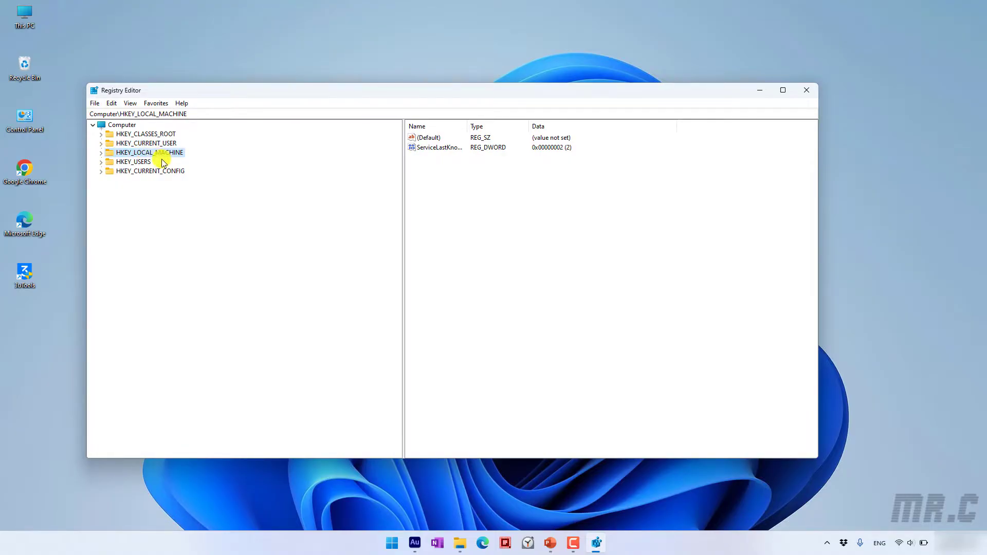
pyautogui.click(101, 153)
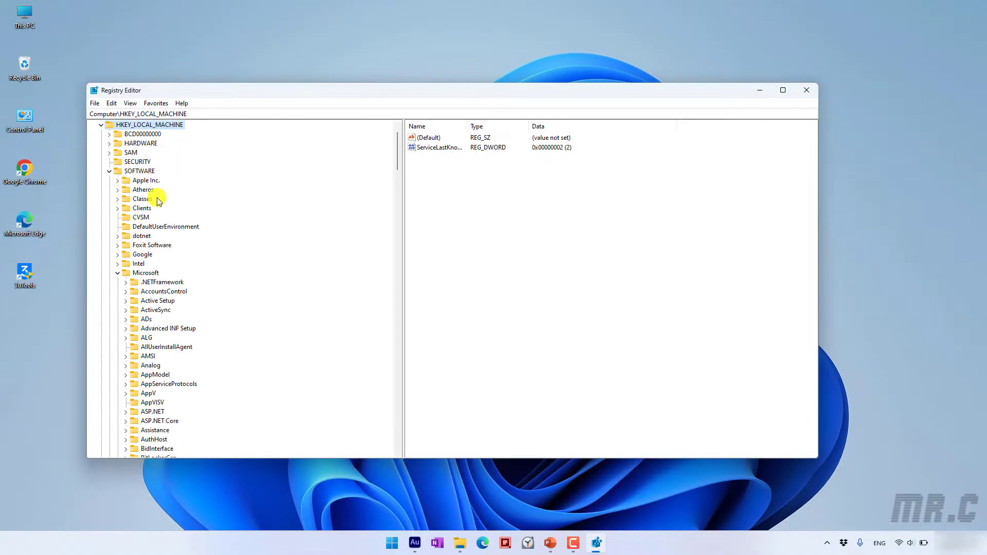
pyautogui.click(138, 171)
pyautogui.click(148, 274)
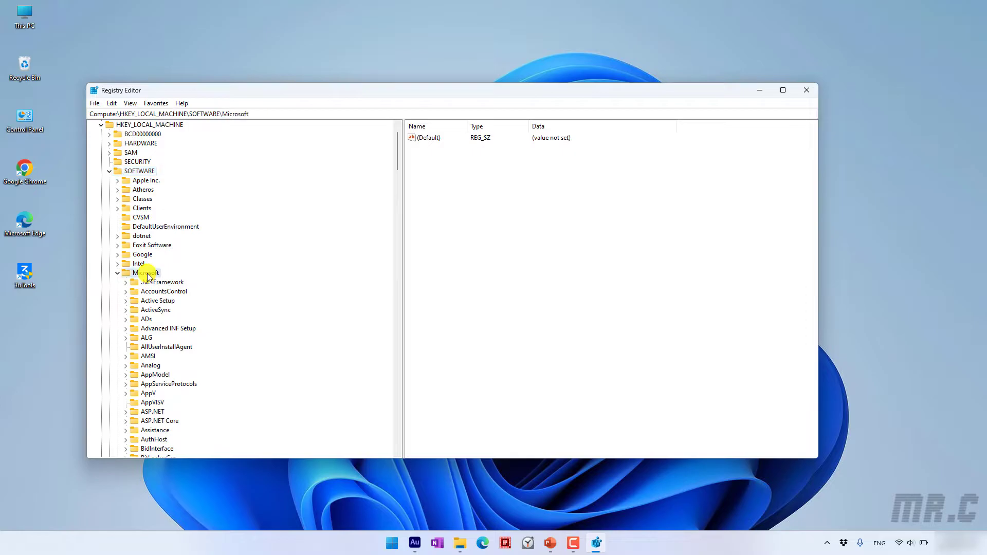
# - Select the Microsoft SQL Server key and choose Delete on it
pyautogui.scroll(-3, 147, 274)
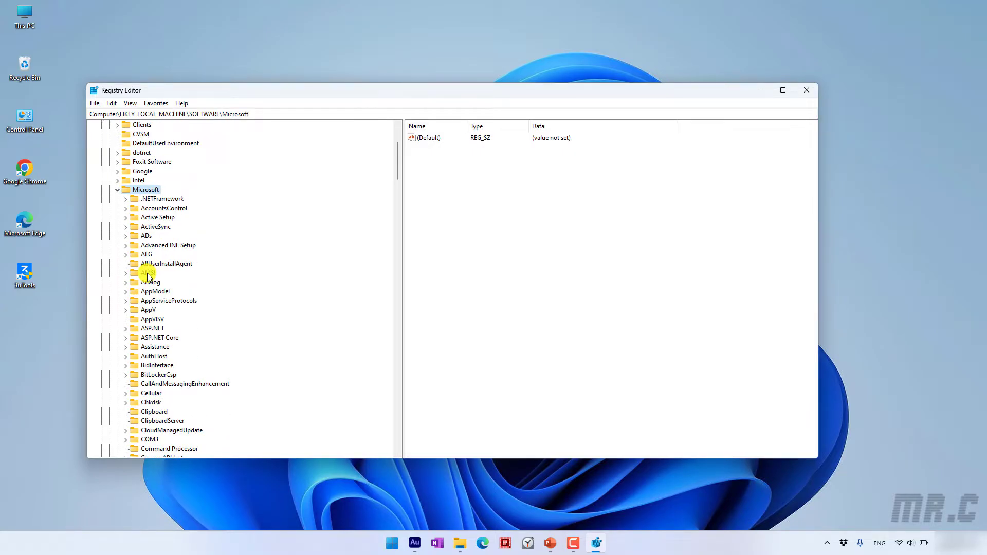
pyautogui.scroll(-4, 148, 274)
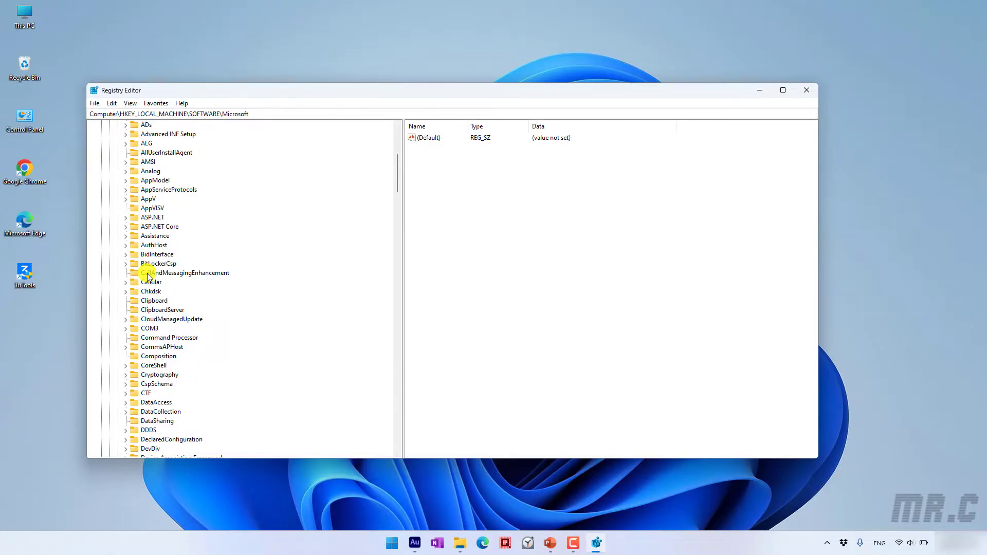
pyautogui.scroll(-20, 148, 276)
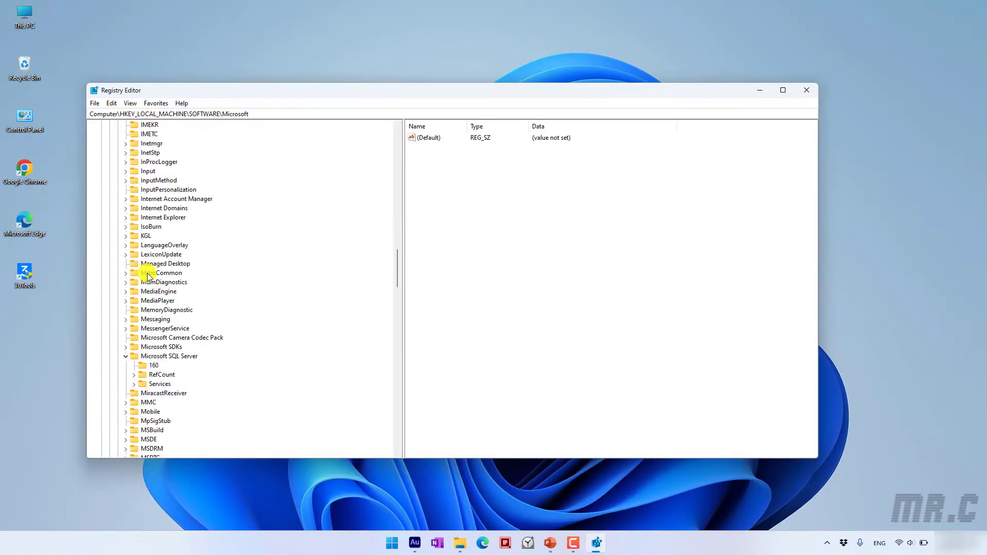
pyautogui.click(156, 356)
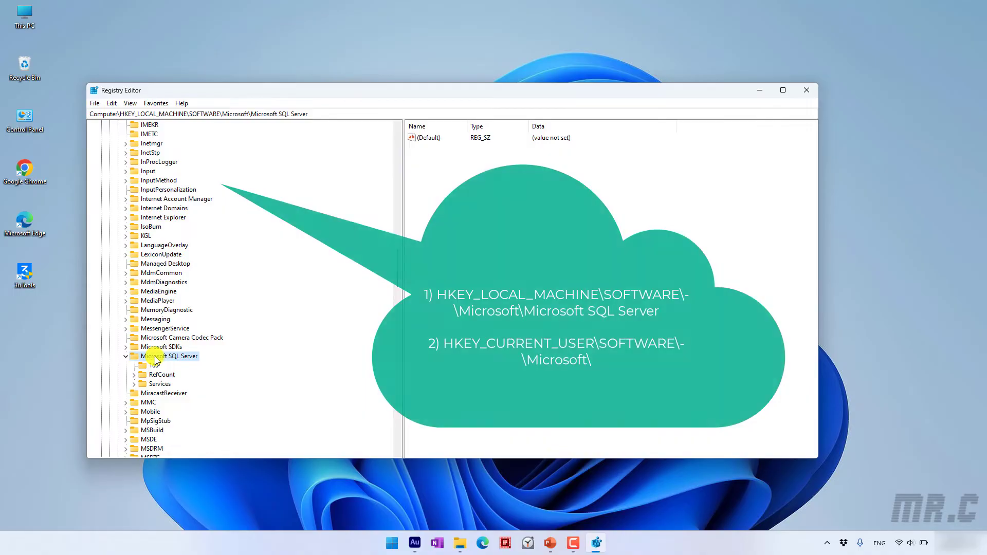
pyautogui.doubleClick(156, 357)
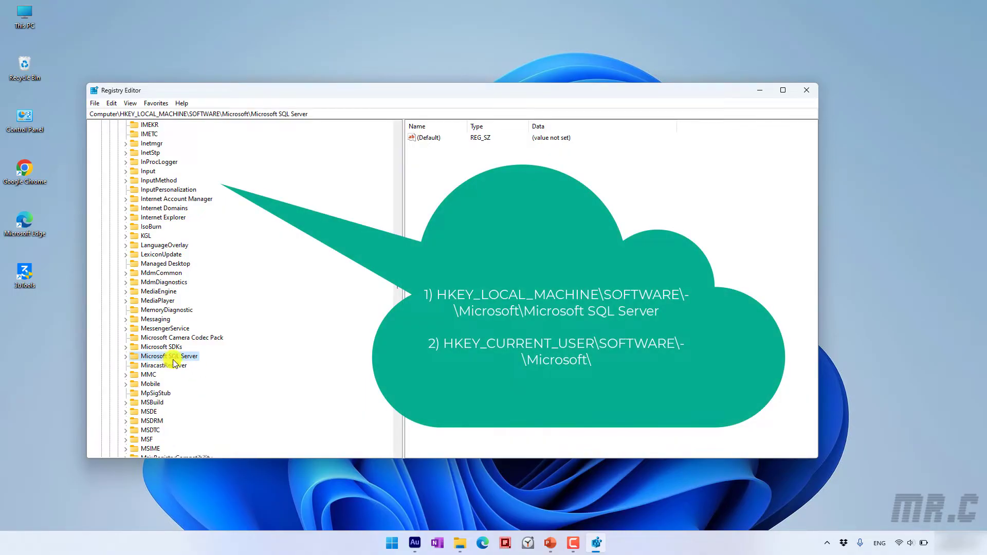
pyautogui.rightClick(165, 356)
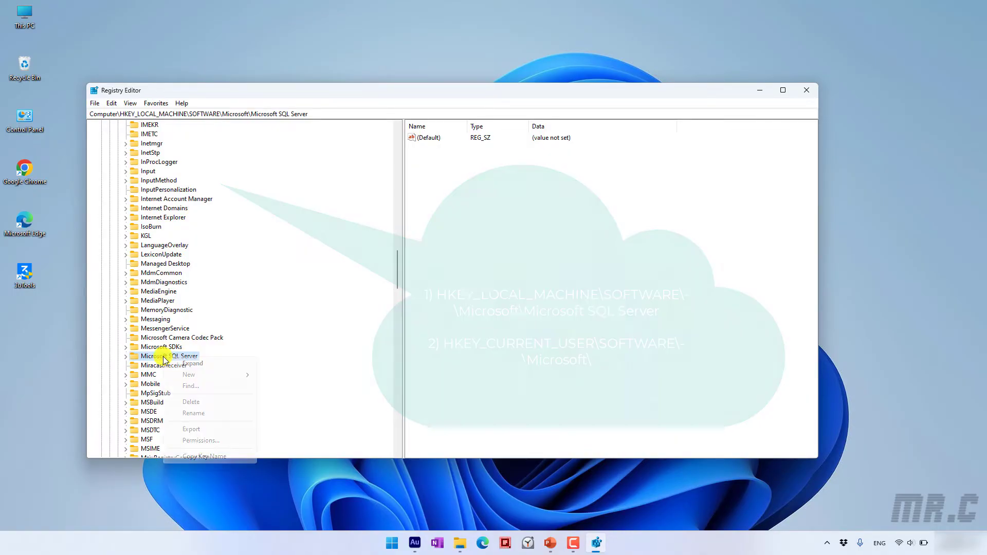
pyautogui.click(191, 401)
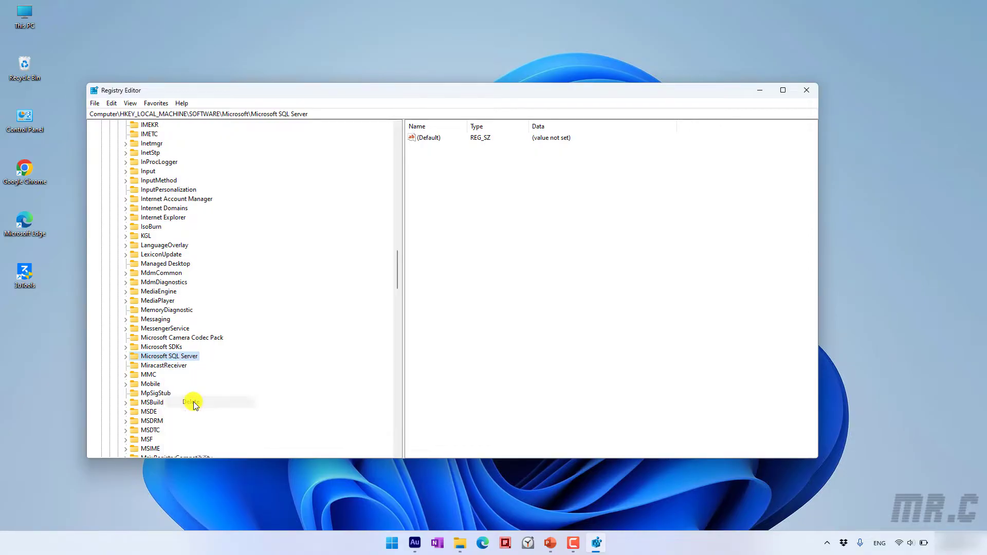
# - Confirm deleting the HKLM Microsoft SQL Server key, then expand HKEY_CURRENT_USER\Software\Microsoft
pyautogui.click(548, 267)
pyautogui.moveTo(398, 268); pyautogui.dragTo(397, 135)
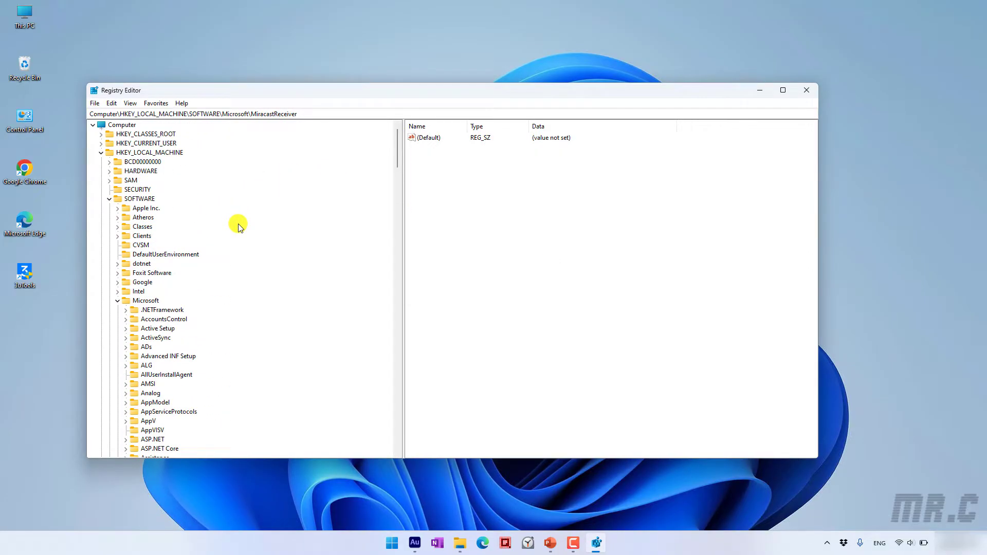
pyautogui.click(101, 143)
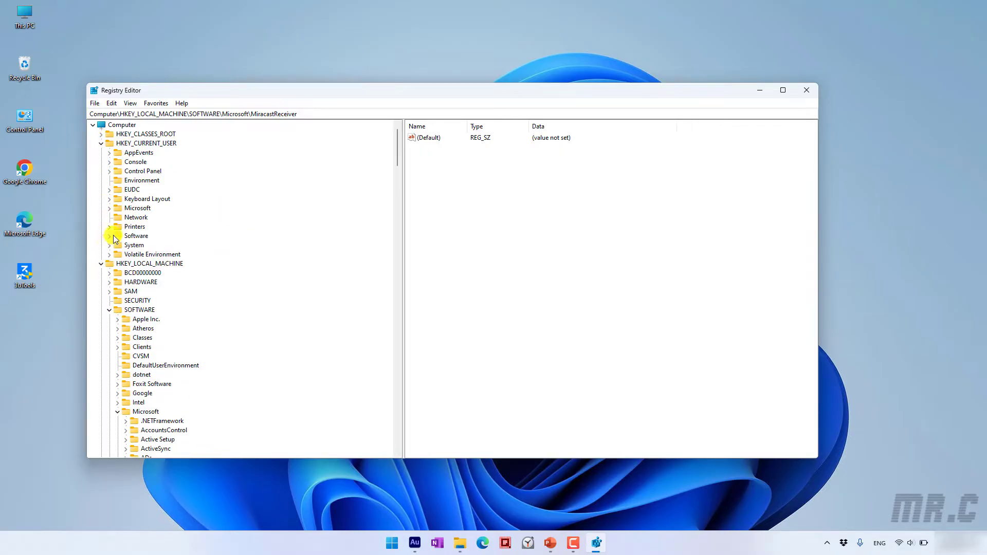
pyautogui.click(110, 236)
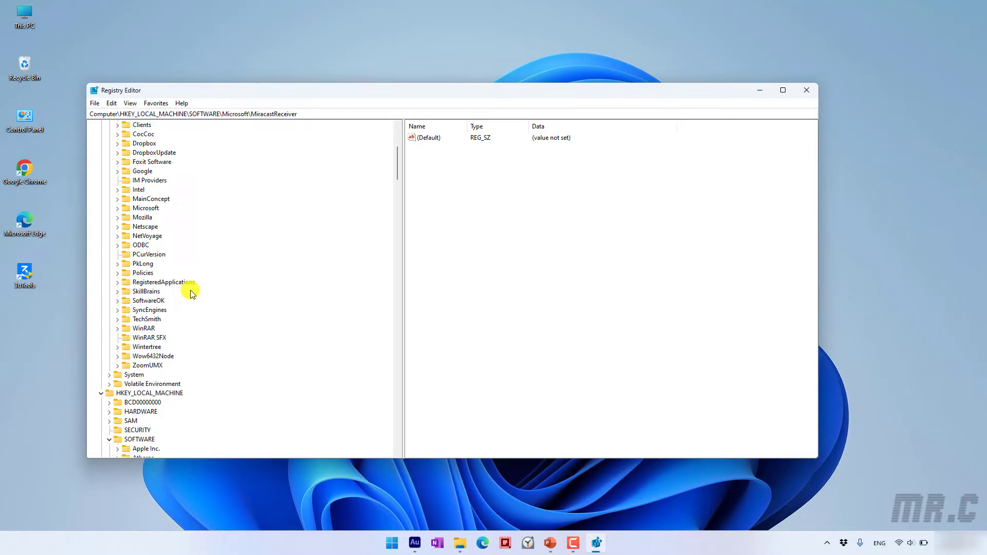
pyautogui.scroll(4, 178, 296)
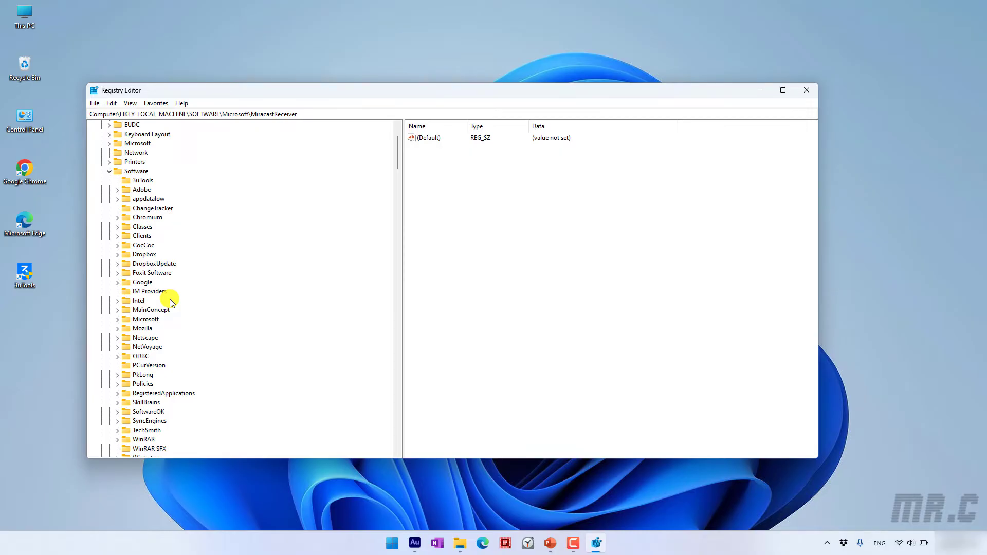
pyautogui.scroll(-1, 171, 298)
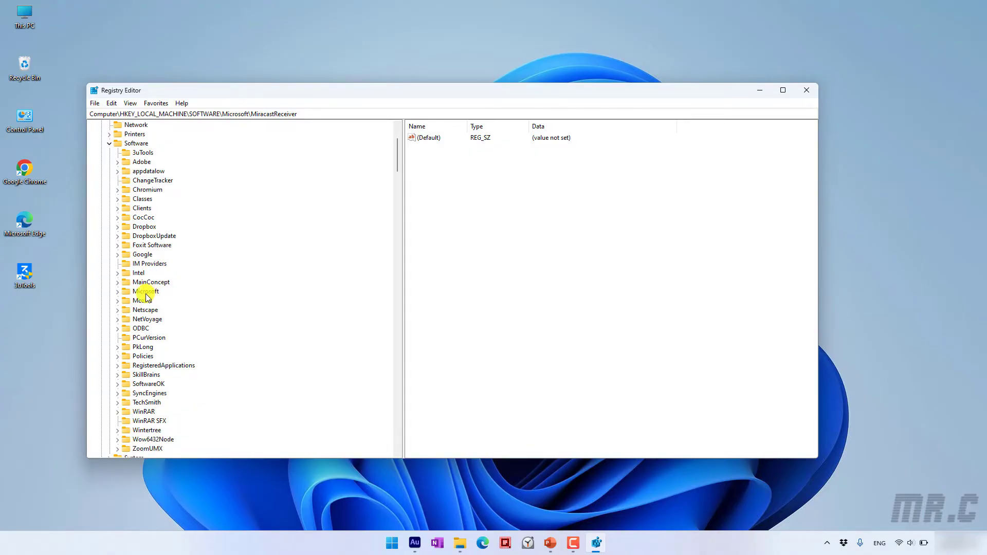
pyautogui.click(118, 293)
# - Delete the current user's SQL Server Management Studio registry key
pyautogui.scroll(-9, 184, 291)
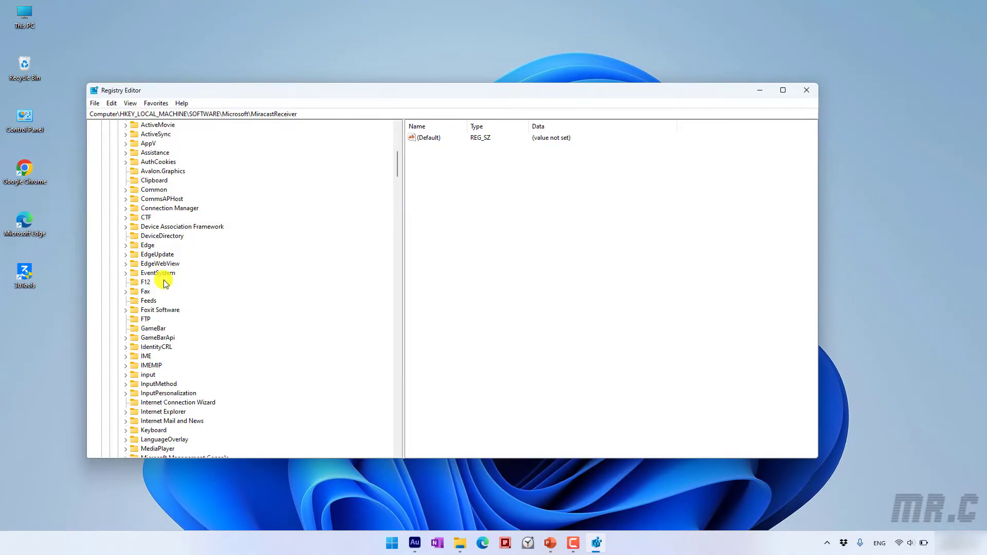
pyautogui.scroll(-13, 164, 283)
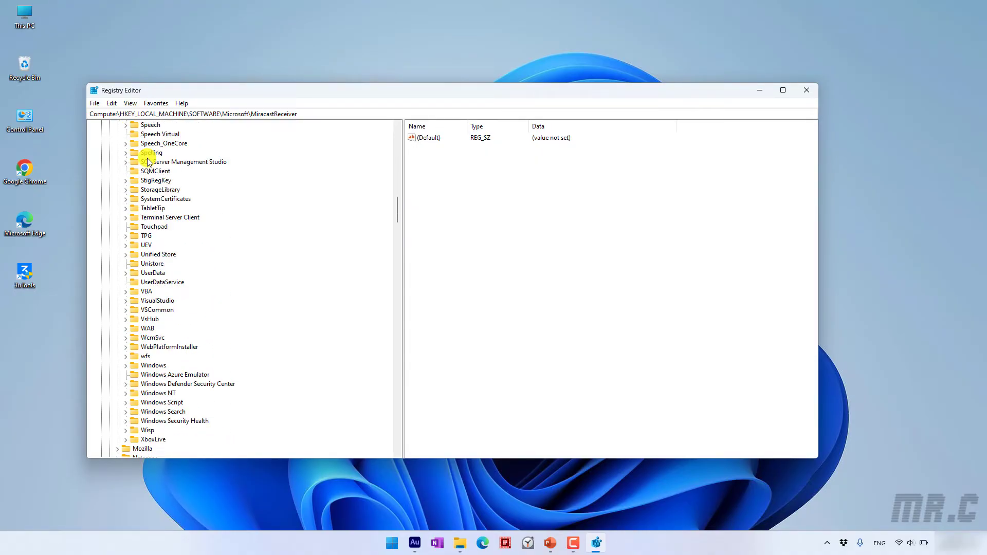
pyautogui.click(147, 161)
pyautogui.scroll(2, 201, 311)
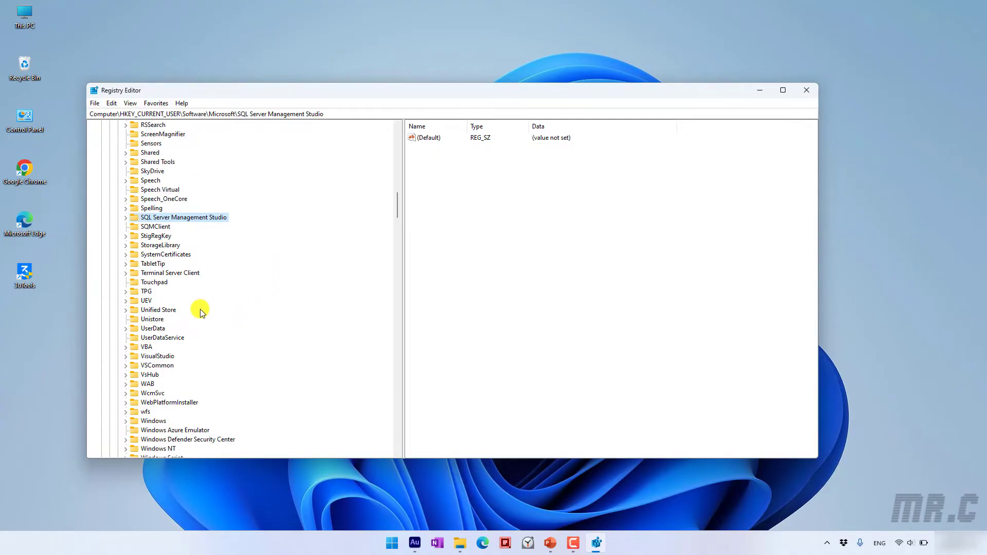
pyautogui.rightClick(140, 217)
pyautogui.click(181, 263)
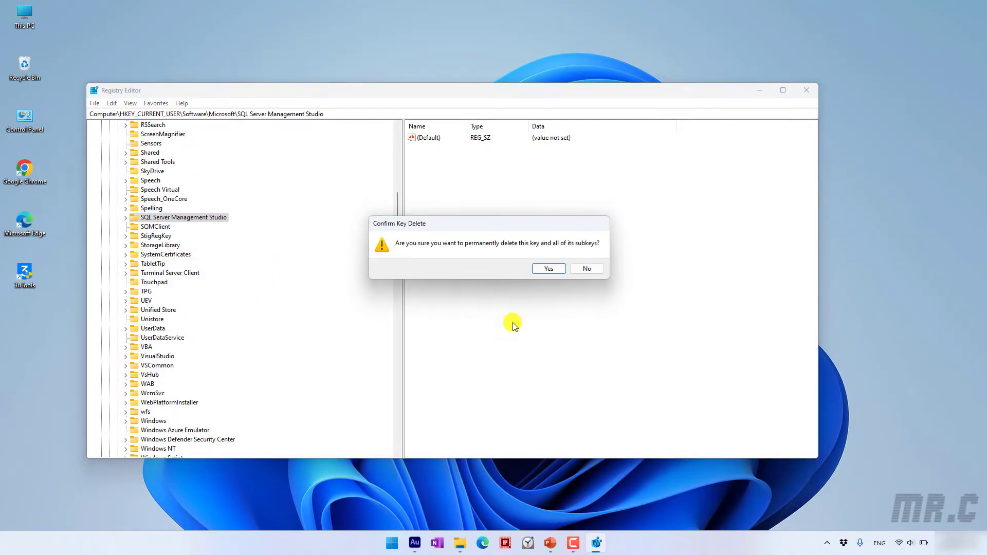
pyautogui.click(547, 266)
pyautogui.scroll(15, 231, 326)
pyautogui.scroll(2, 233, 329)
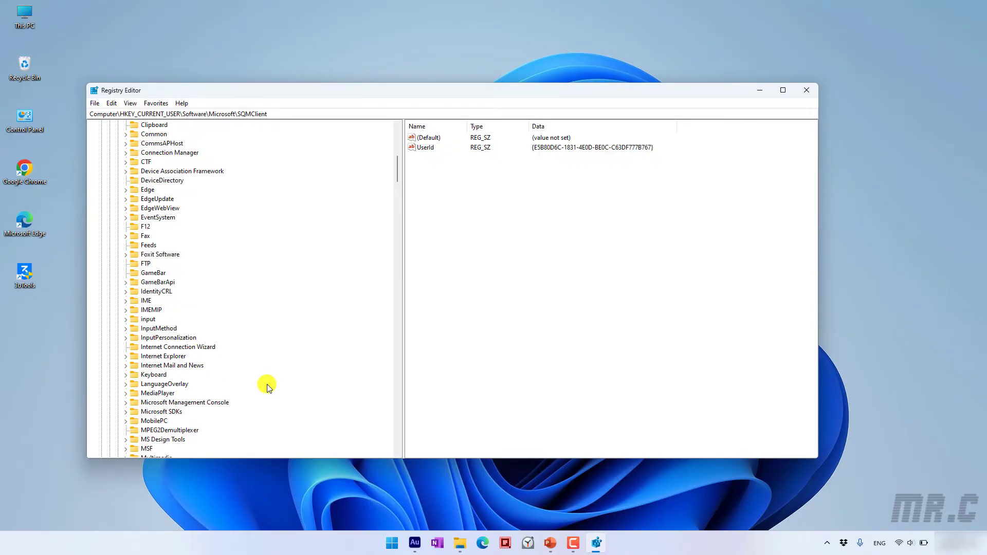
pyautogui.scroll(6, 267, 384)
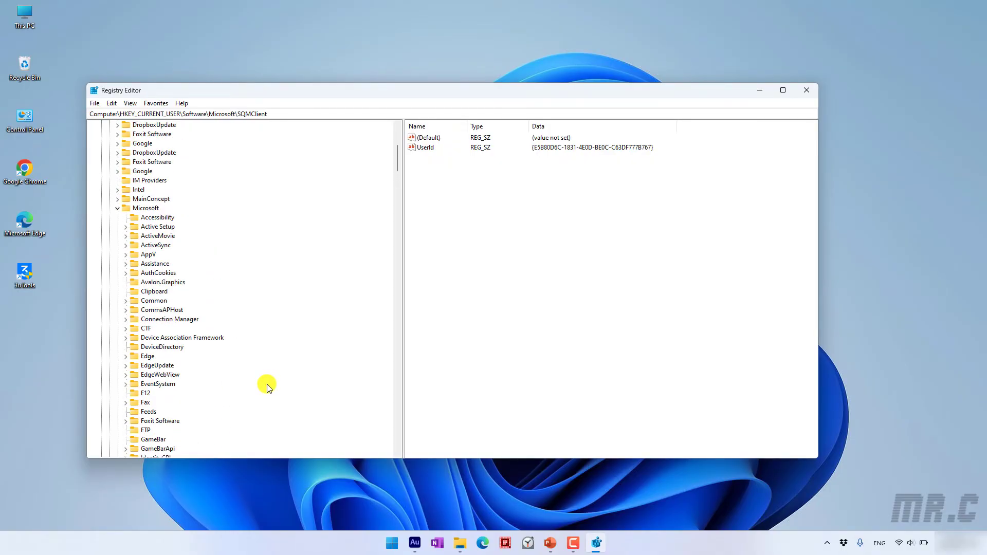
pyautogui.scroll(-12, 226, 310)
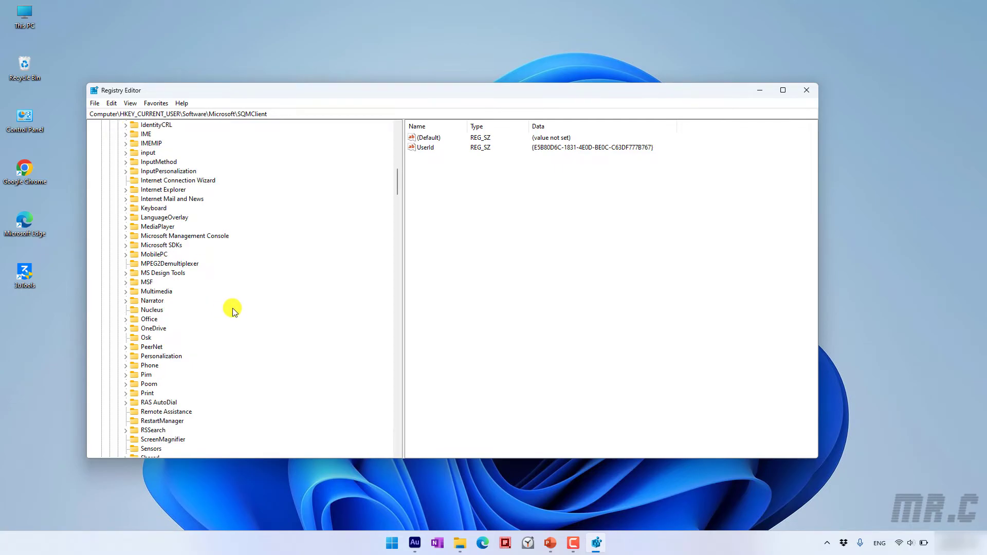